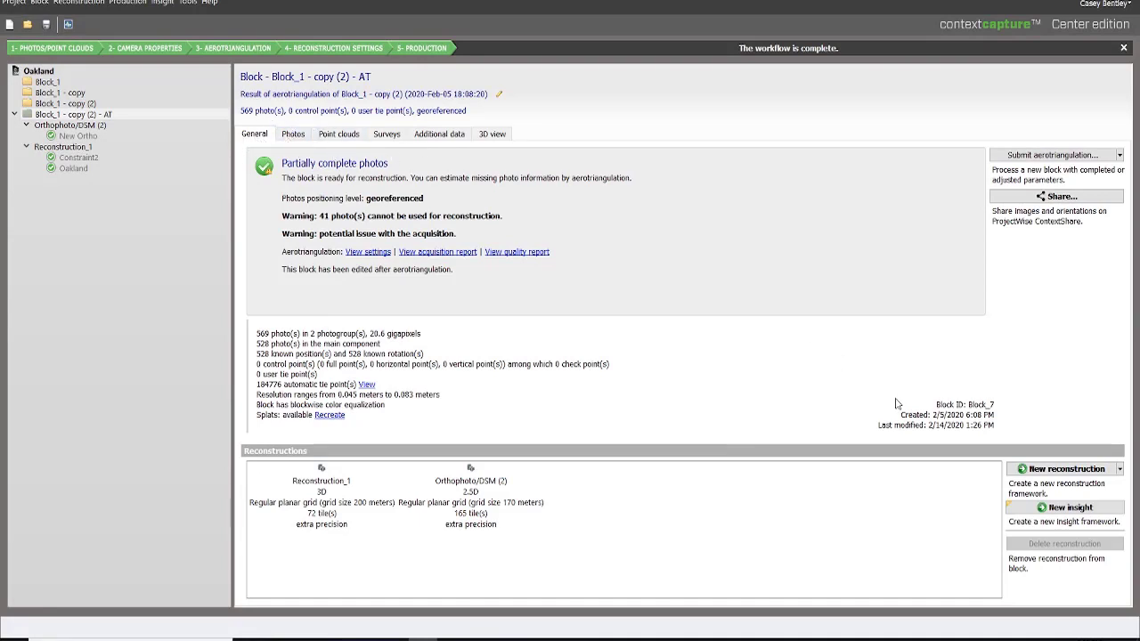
Add a new 3D reconstruction and tile it on a regular planar grid of 170 m tiles
click(1055, 472)
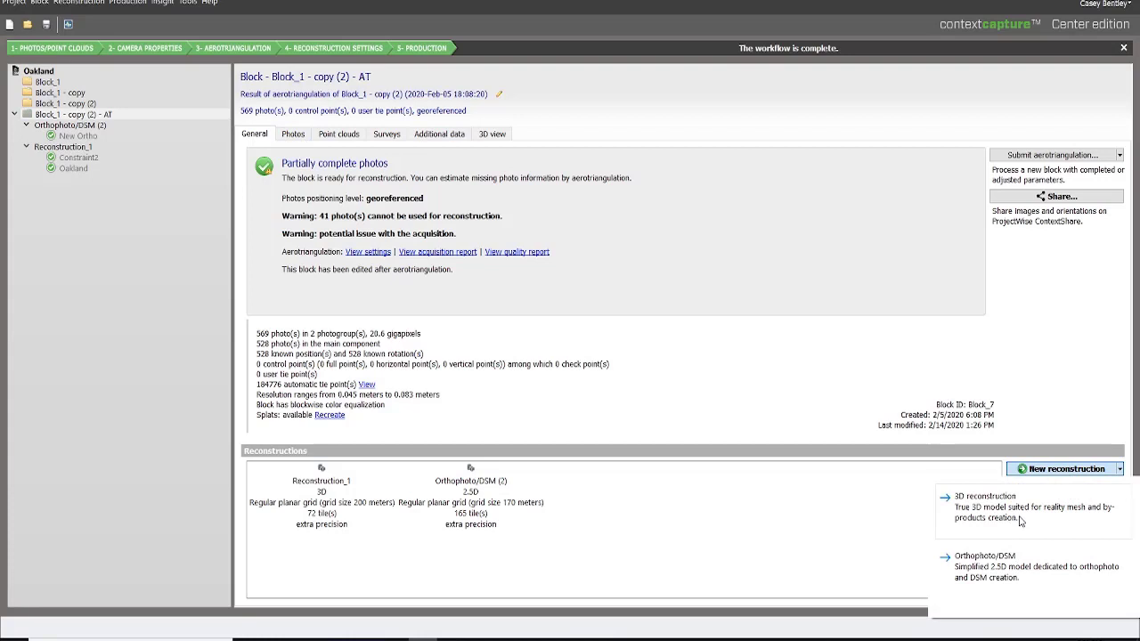
click(988, 503)
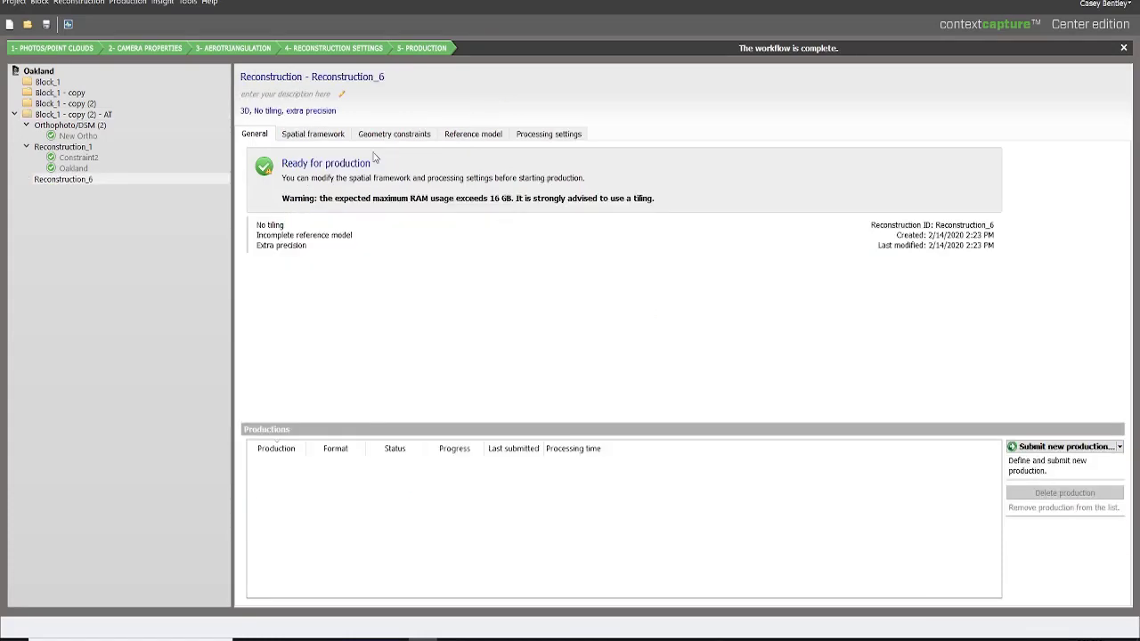
click(310, 137)
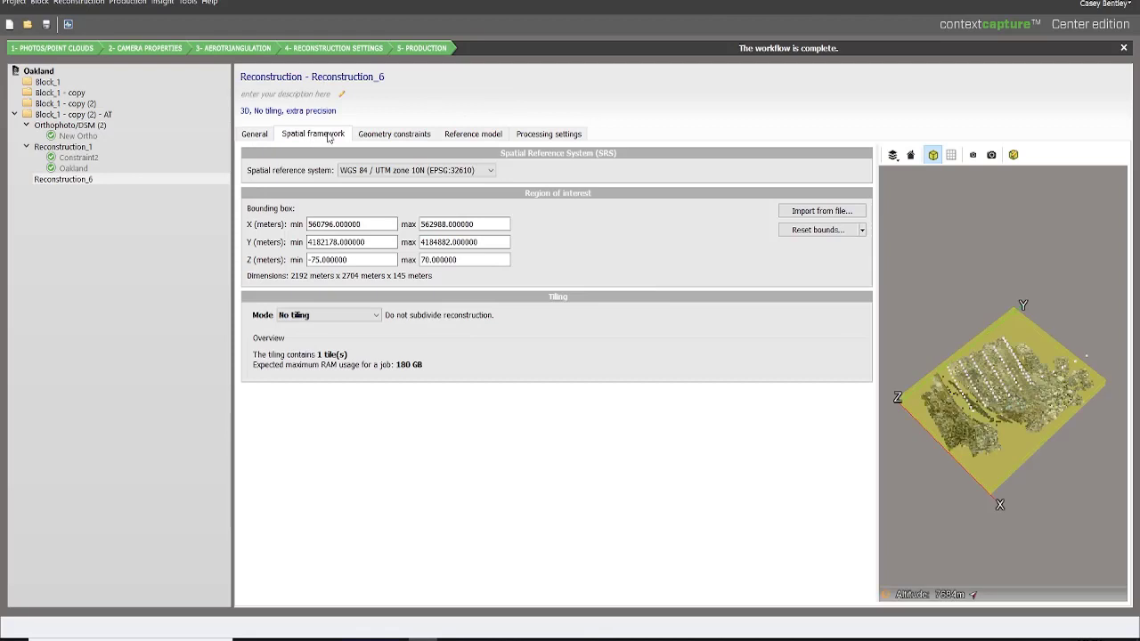
click(376, 315)
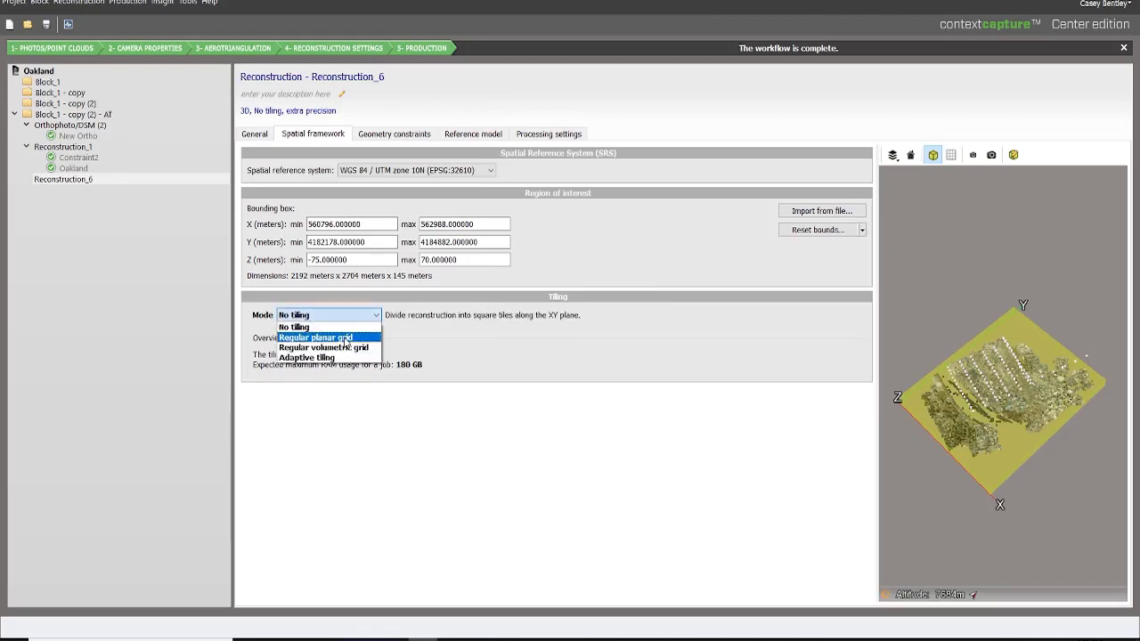
click(345, 339)
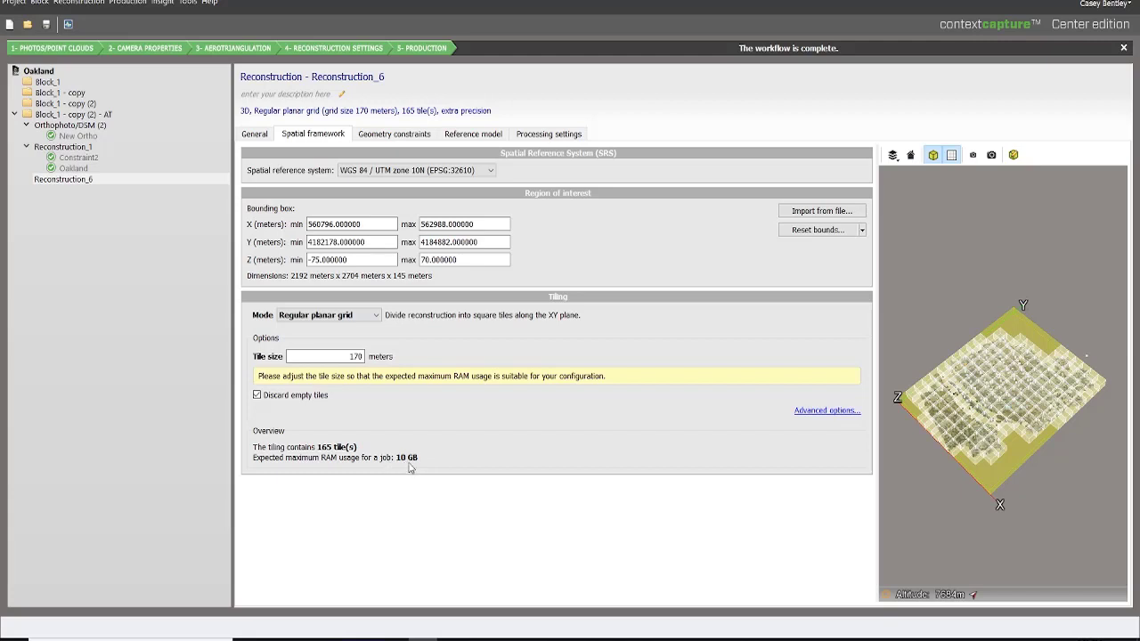
Start a local production named Constraint with the Reconstruction Constraints purpose
click(254, 134)
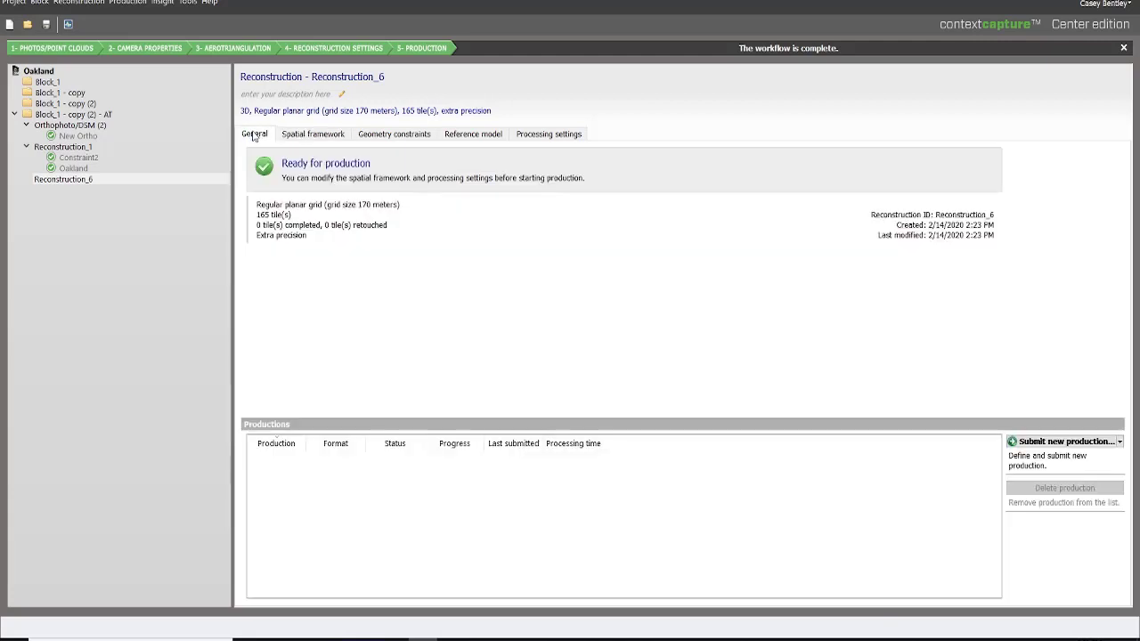
click(1090, 445)
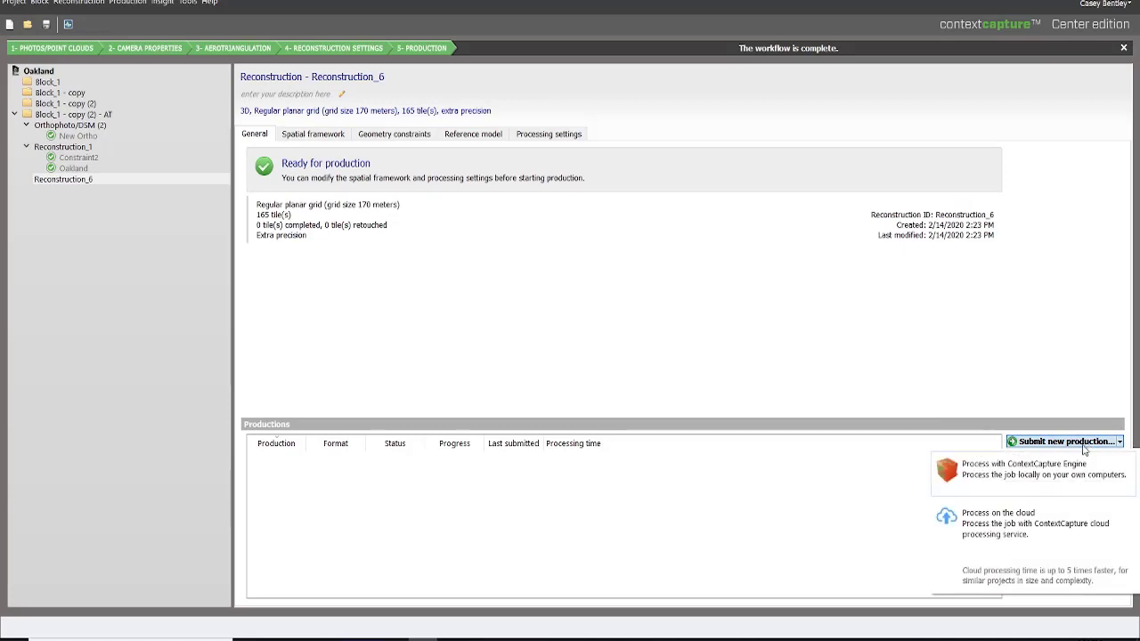
click(1016, 472)
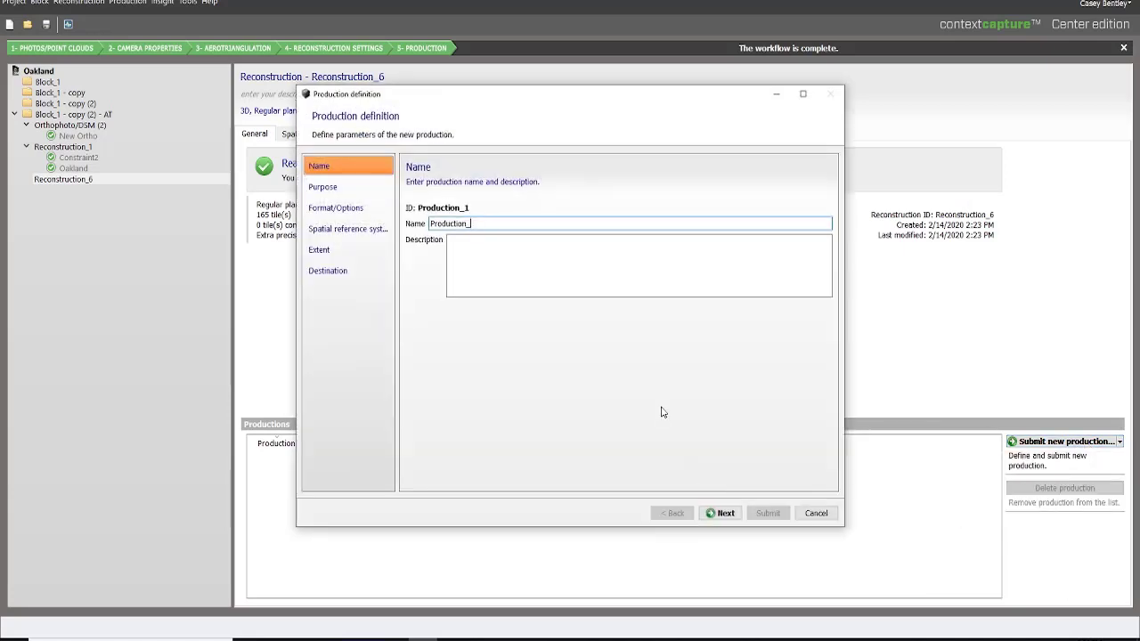
key(BackSpace)
key(BackSpace)
key(BackSpace)
key(BackSpace)
key(BackSpace)
key(BackSpace)
key(BackSpace)
key(BackSpace)
key(BackSpace)
key(BackSpace)
key(BackSpace)
text(Constraint)
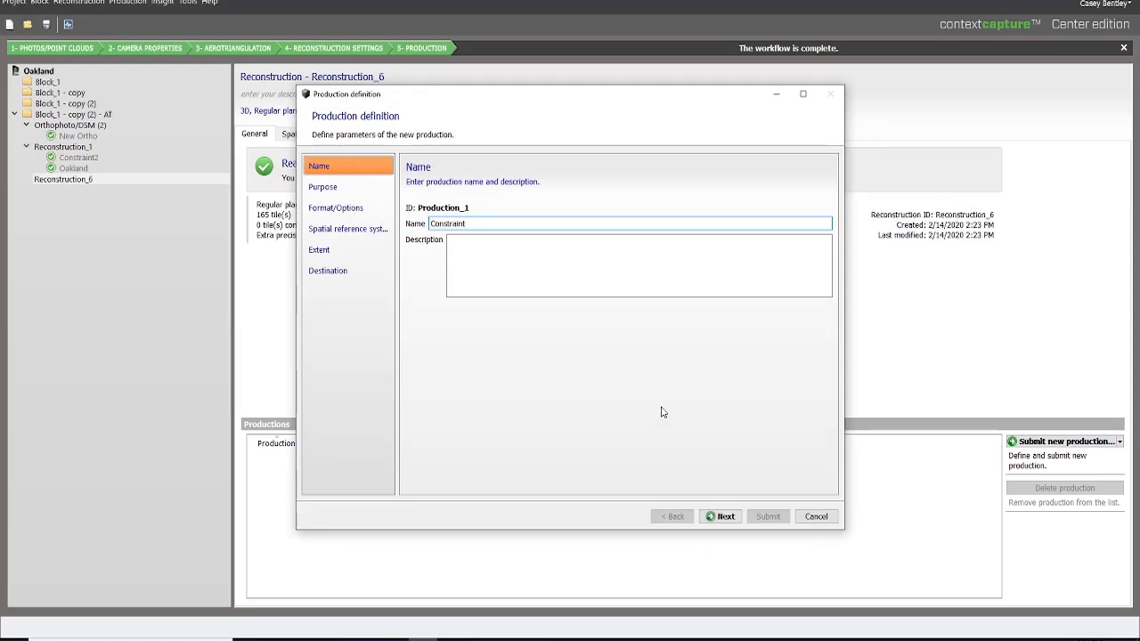
click(726, 517)
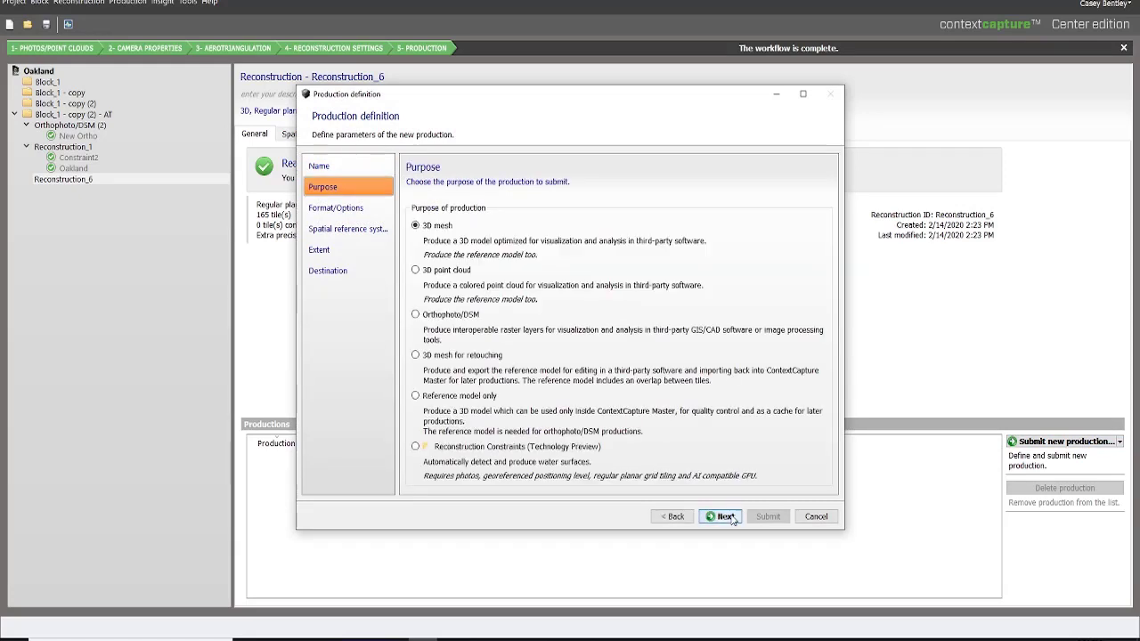
click(465, 450)
Keep the default format, reference system, extent and destination, then submit the production
click(723, 517)
click(725, 517)
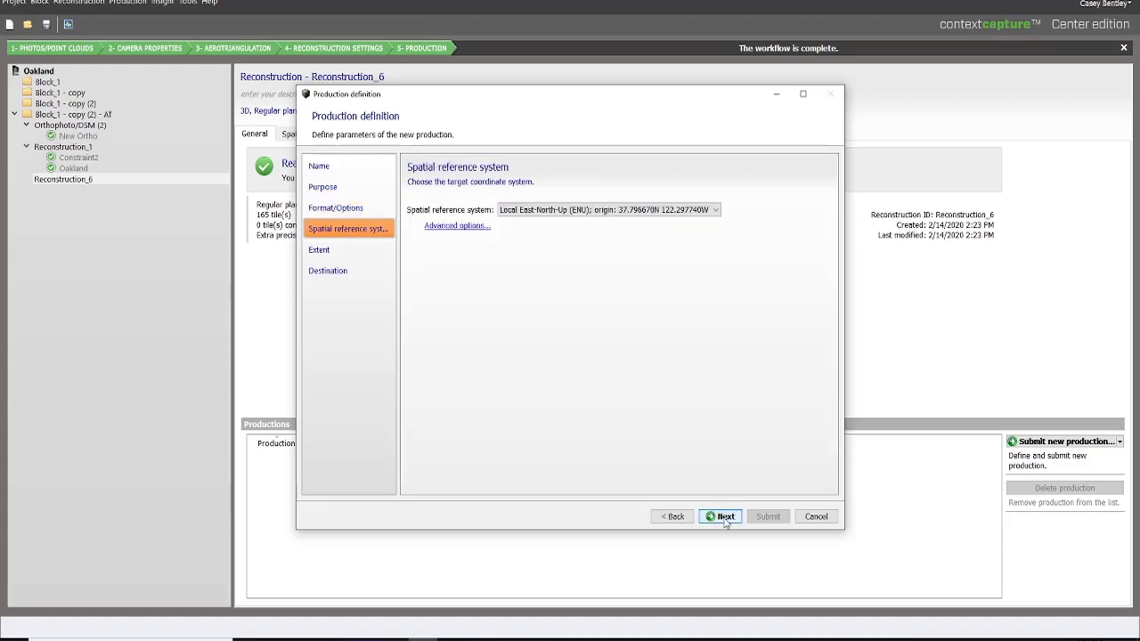
click(726, 518)
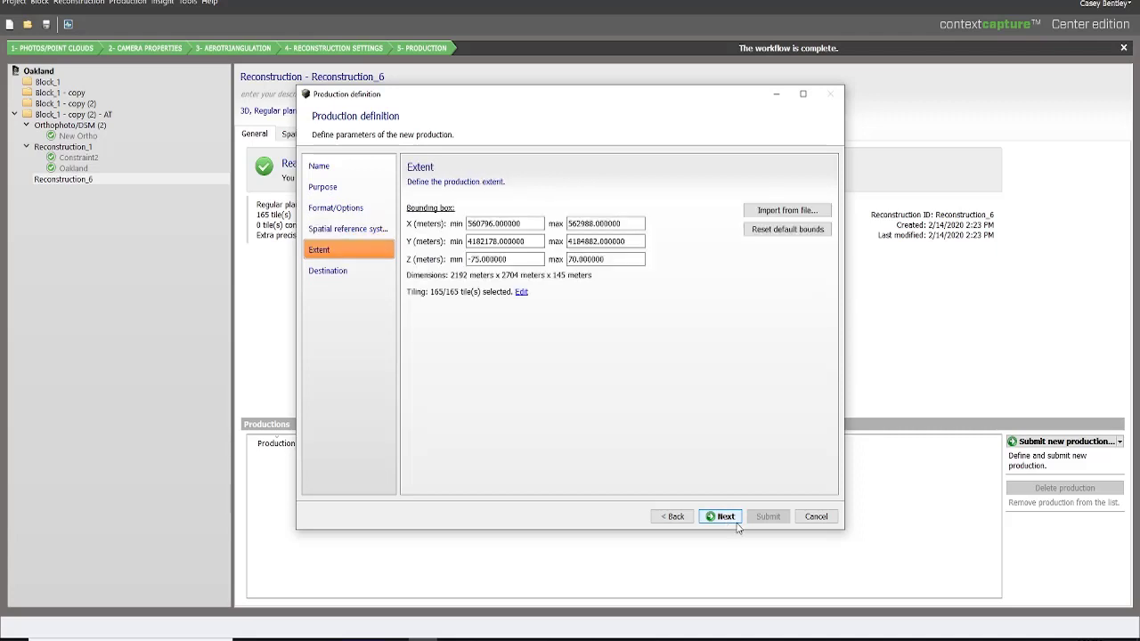
click(726, 518)
click(768, 516)
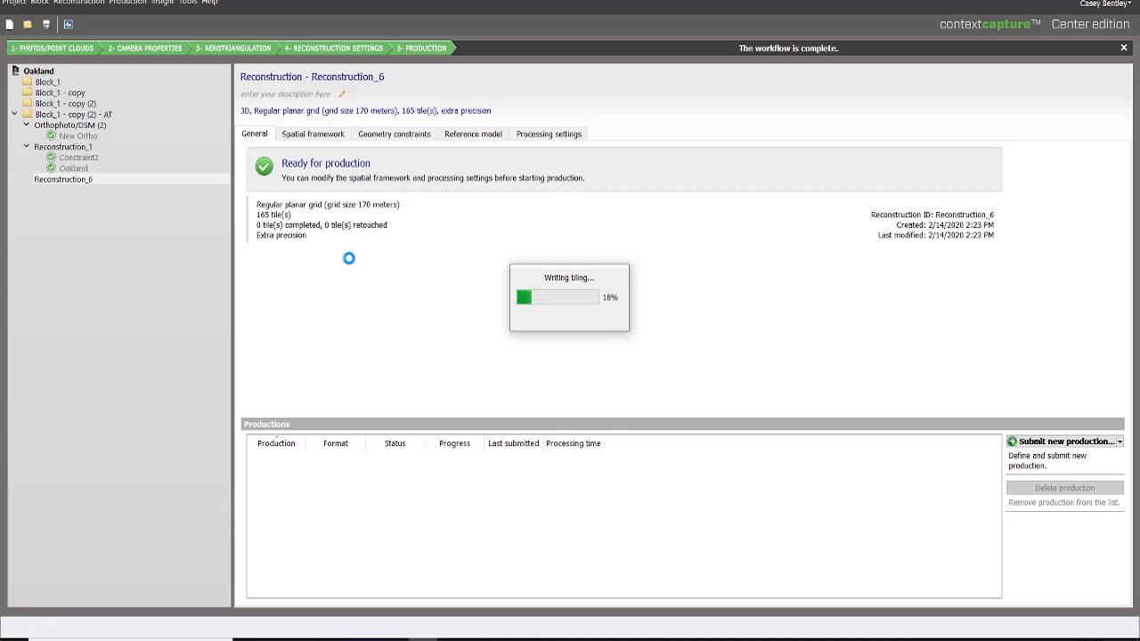
Review the completed Constraint2 production and the Oakland 3MX production details
click(93, 158)
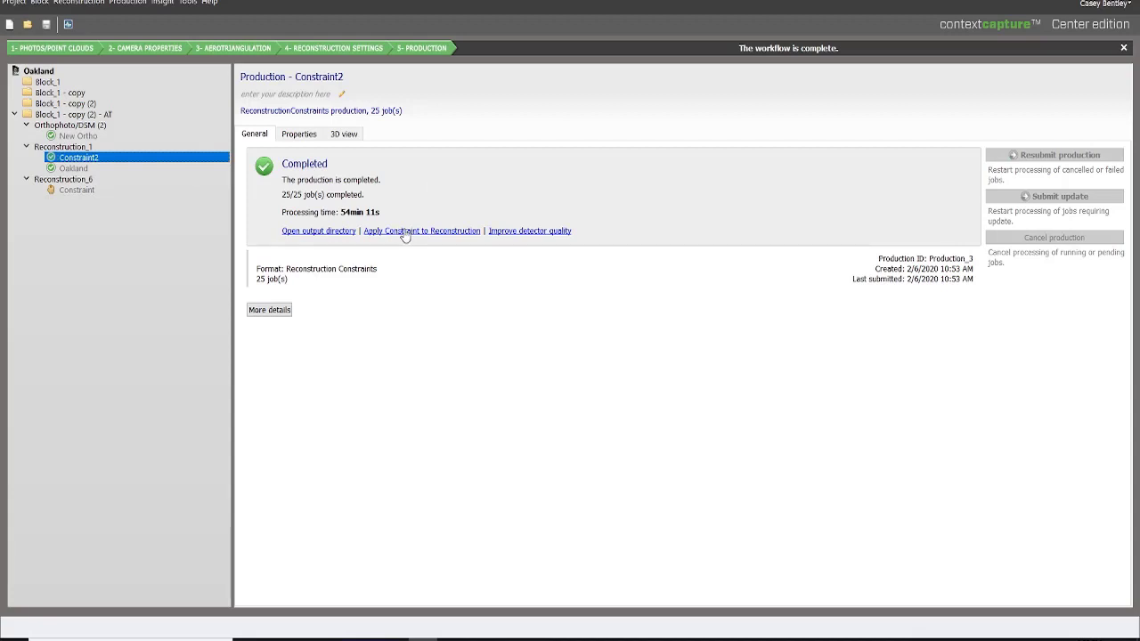
click(73, 168)
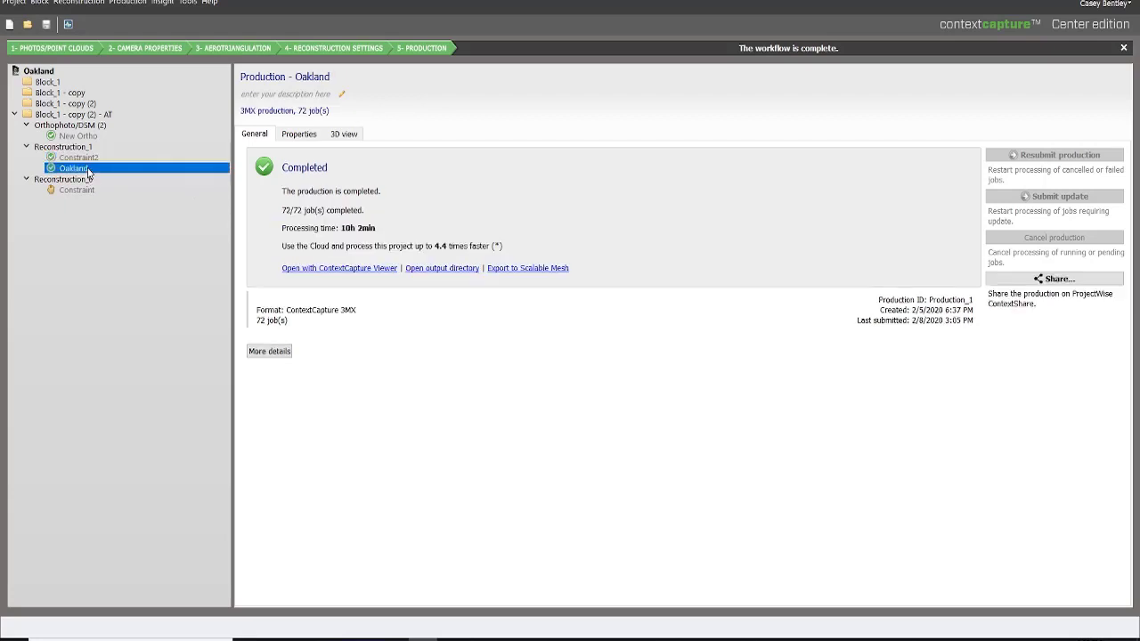
click(79, 158)
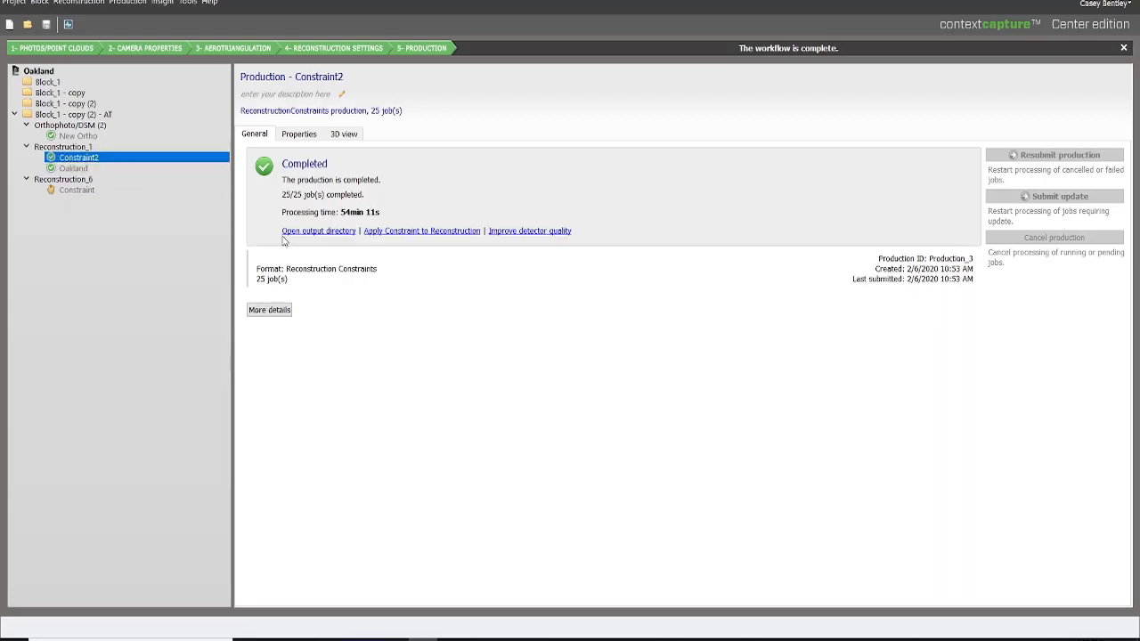
Apply the Constraint2 water constraint to Reconstruction_1, leaving Oakland with 37 outdated jobs
click(419, 231)
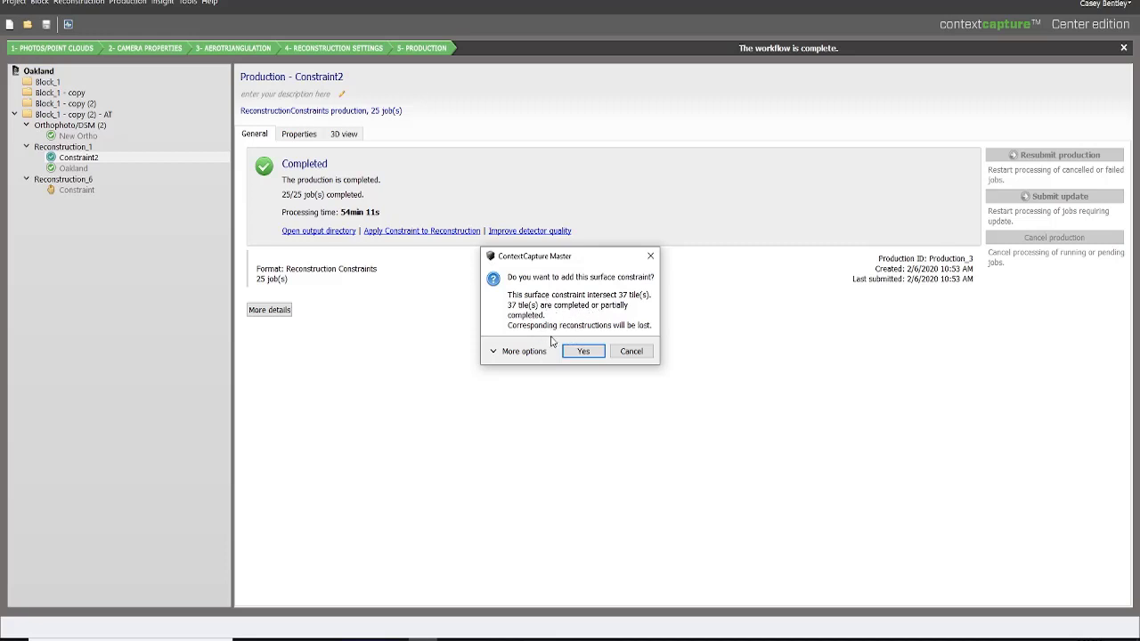
click(504, 354)
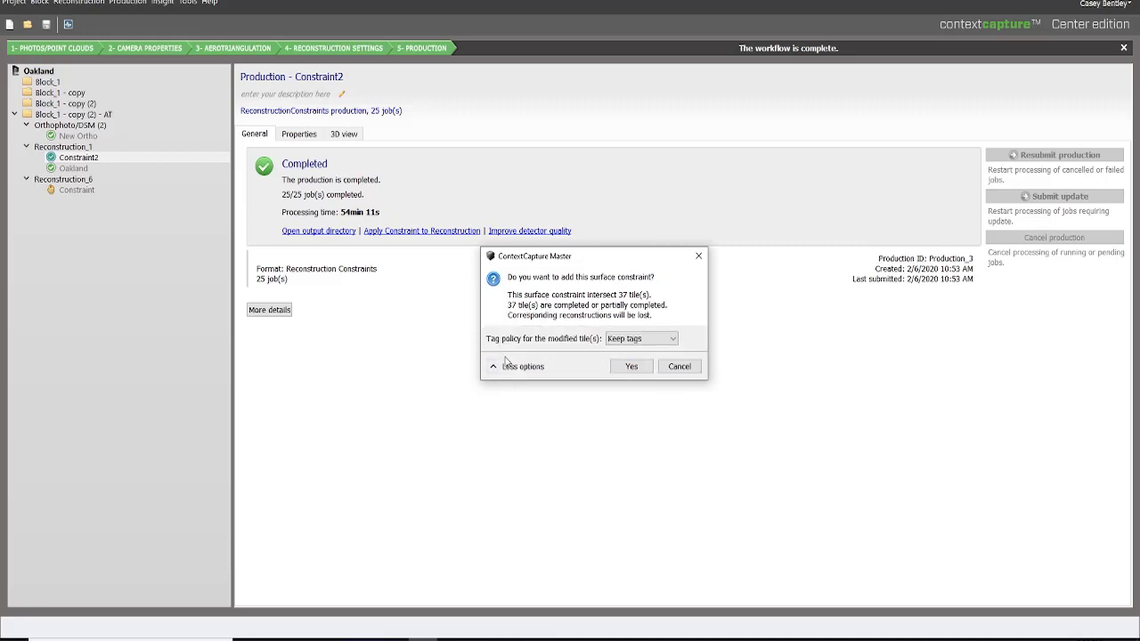
click(632, 367)
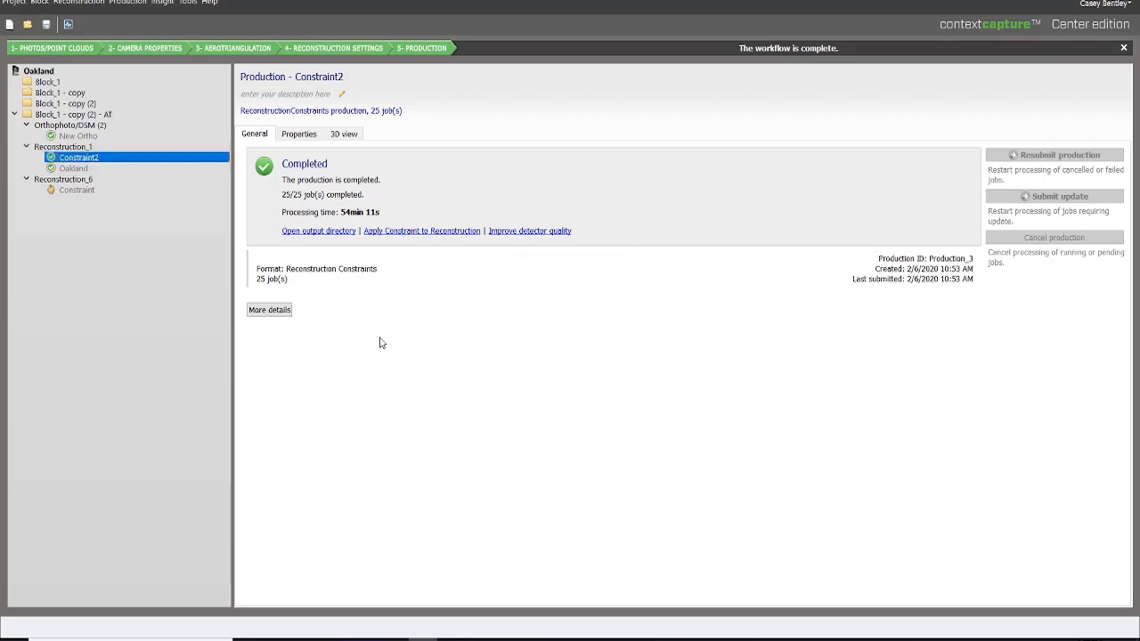
click(82, 168)
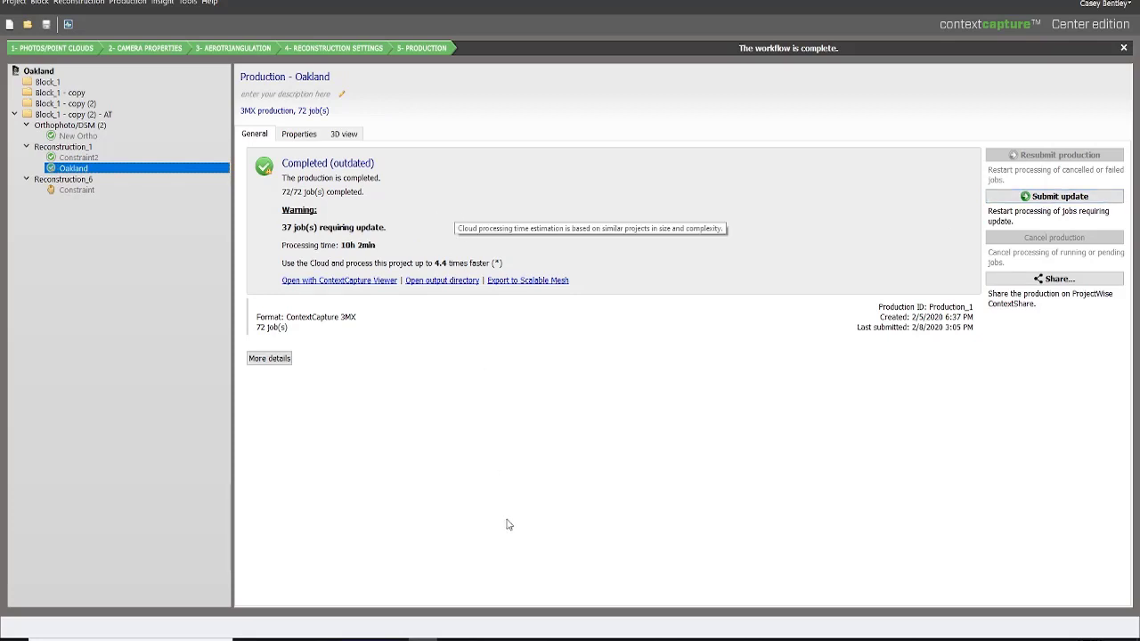
click(562, 638)
Zoom into the holed Oakland mesh, then orbit and pan the constrained one to see the flat water channel
click(521, 608)
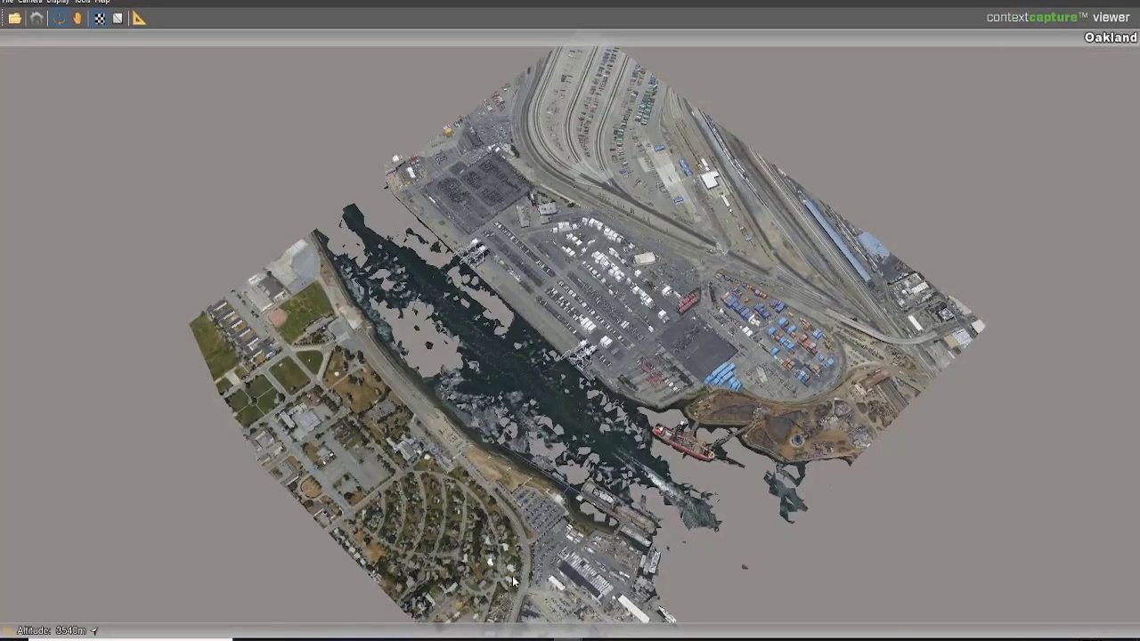
scroll(536, 338, up, 5)
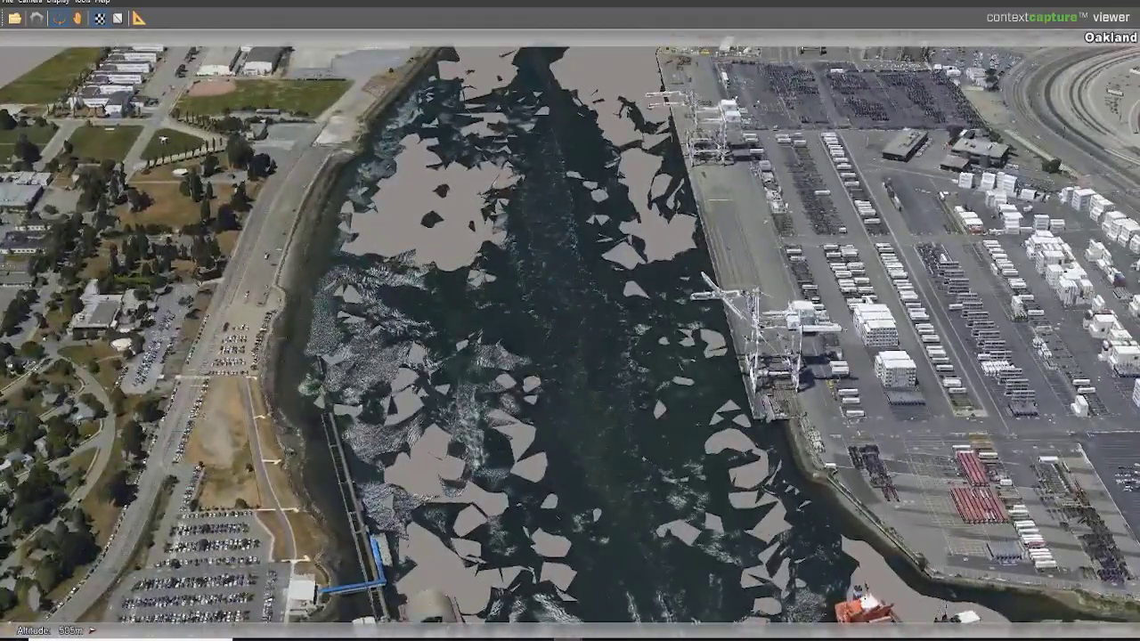
click(634, 596)
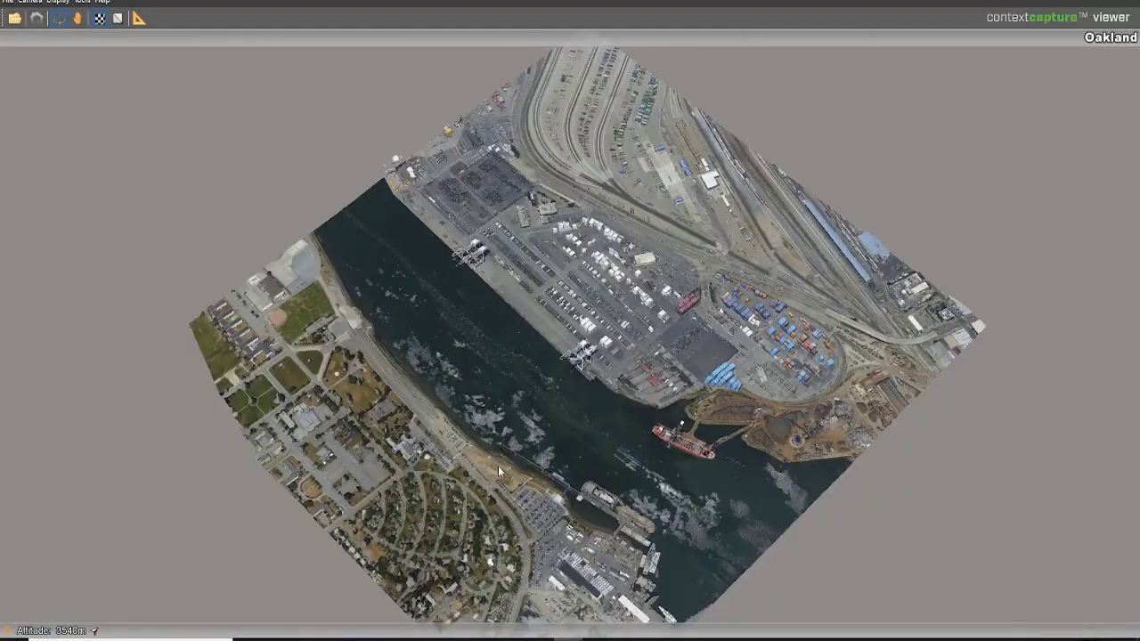
scroll(498, 466, up, 6)
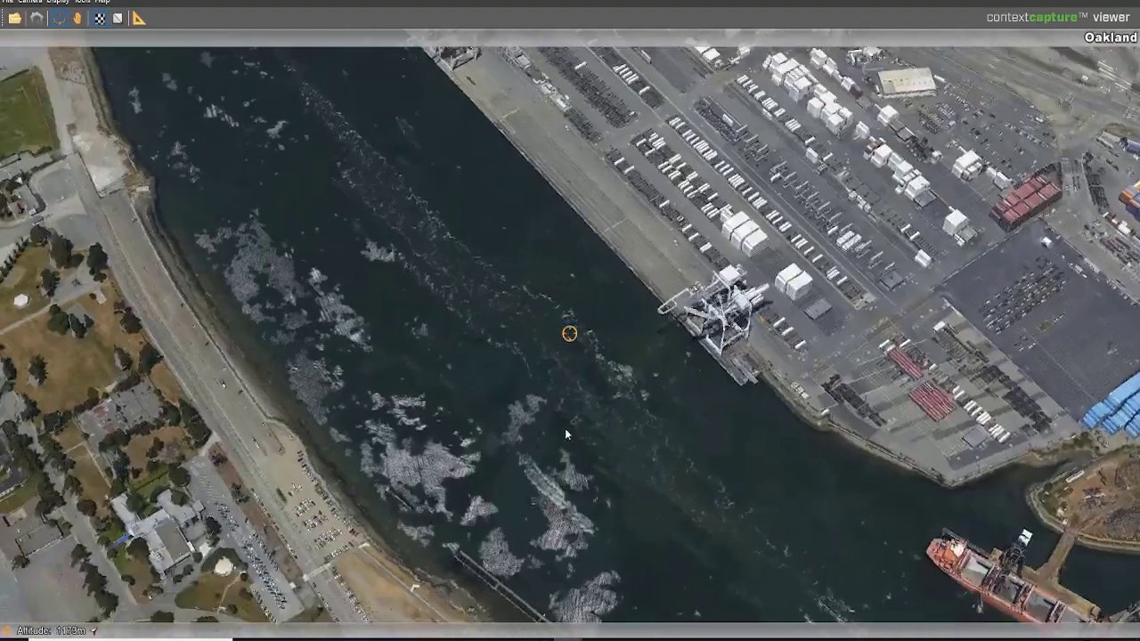
drag(565, 428, 534, 408)
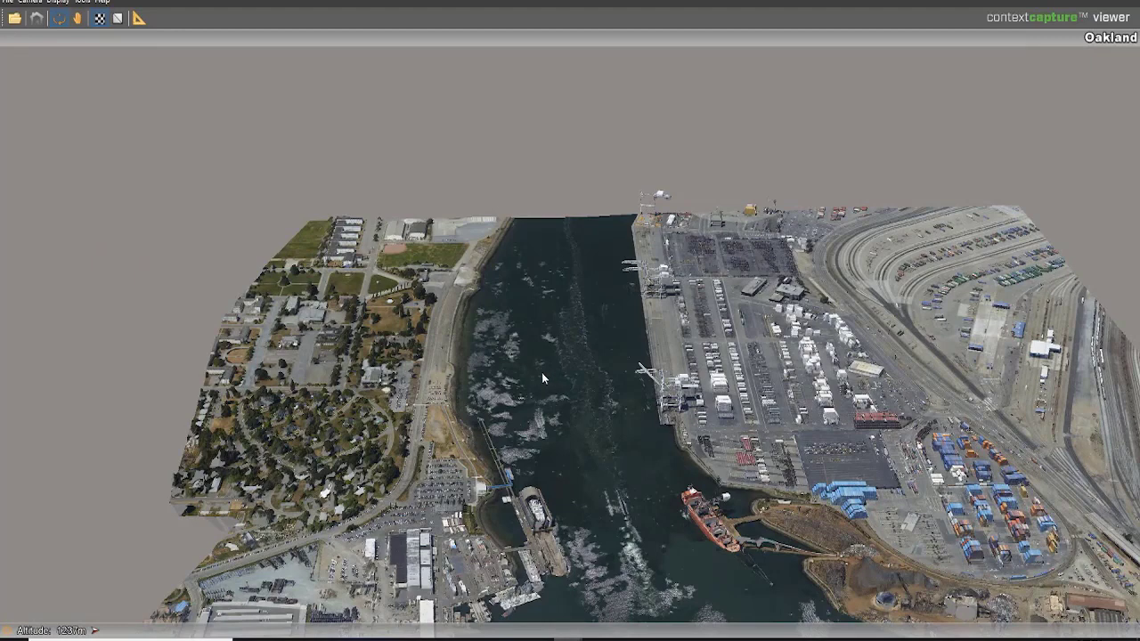
drag(541, 373, 527, 320)
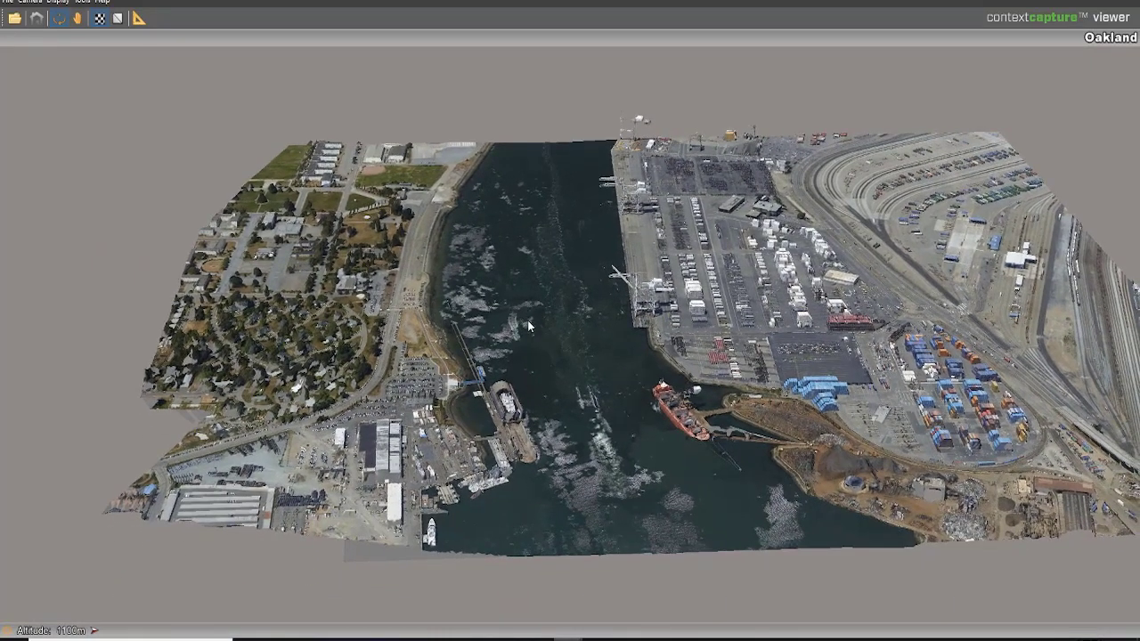